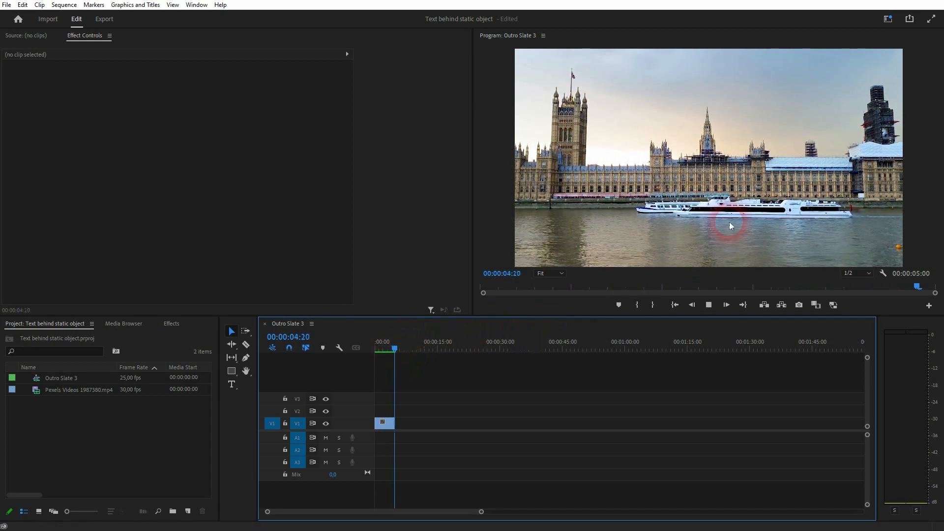
# At the start of the sequence, add the text WESTMINSTER over the sky in the video frame
pyautogui.moveTo(396, 347); pyautogui.dragTo(340, 353)
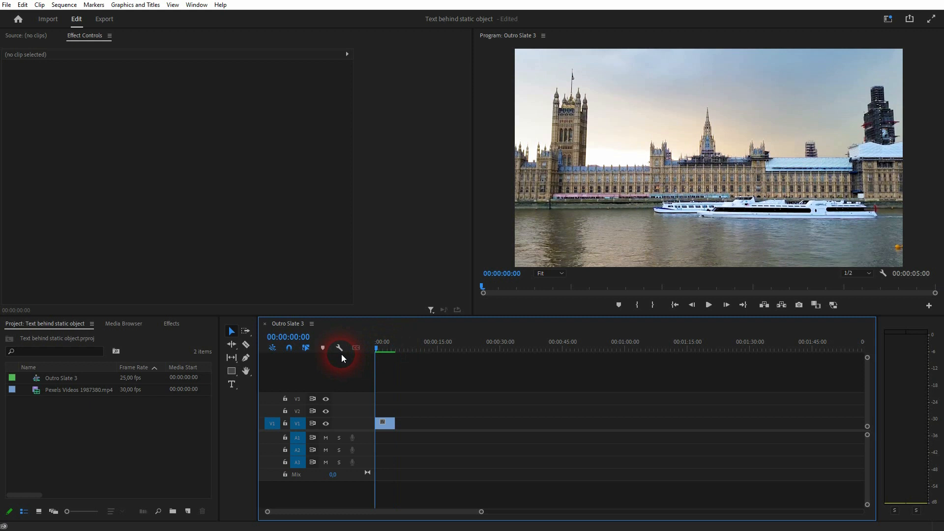
pyautogui.click(232, 385)
pyautogui.click(400, 394)
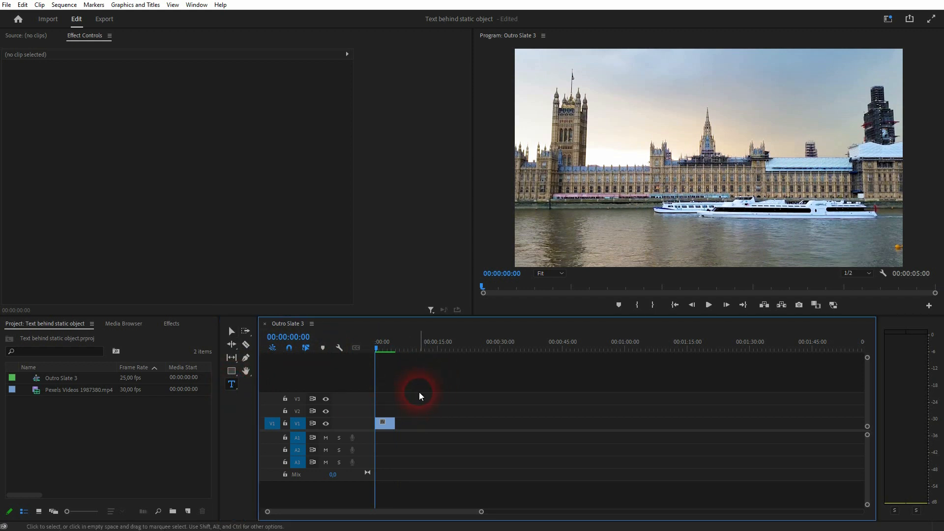
pyautogui.click(232, 331)
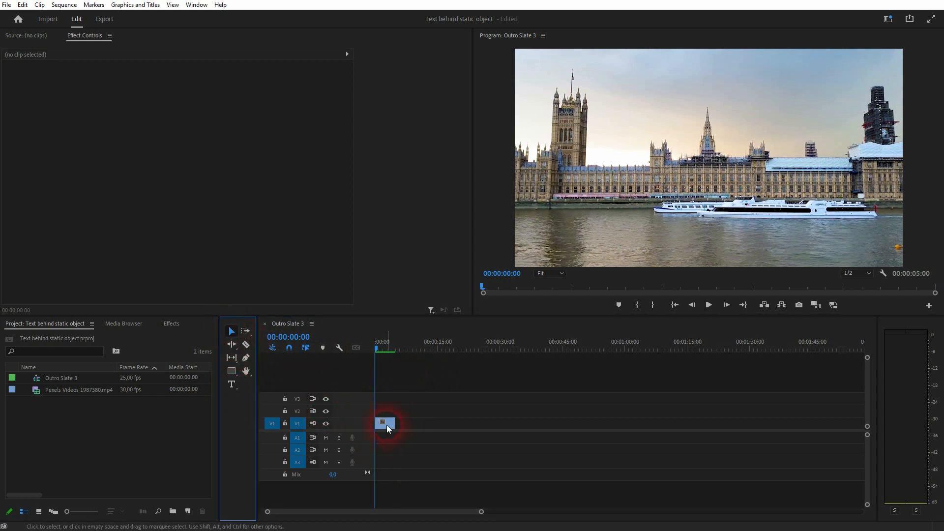
pyautogui.click(387, 425)
pyautogui.click(426, 373)
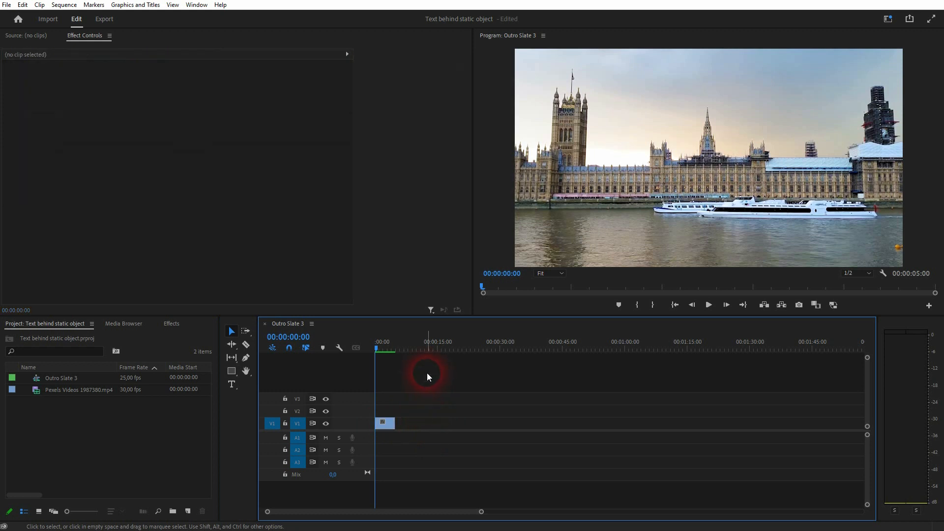
pyautogui.click(231, 384)
pyautogui.click(644, 103)
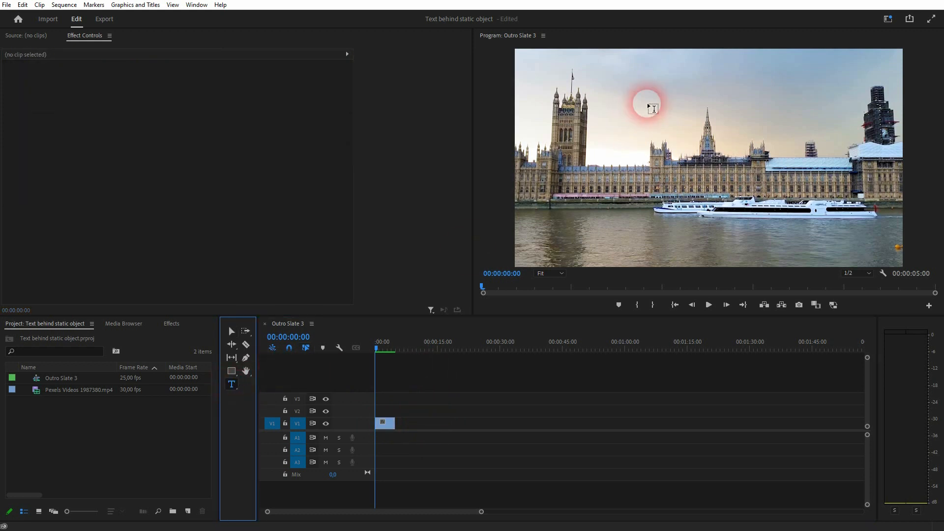
pyautogui.click(783, 149)
pyautogui.write('WESTMINS')
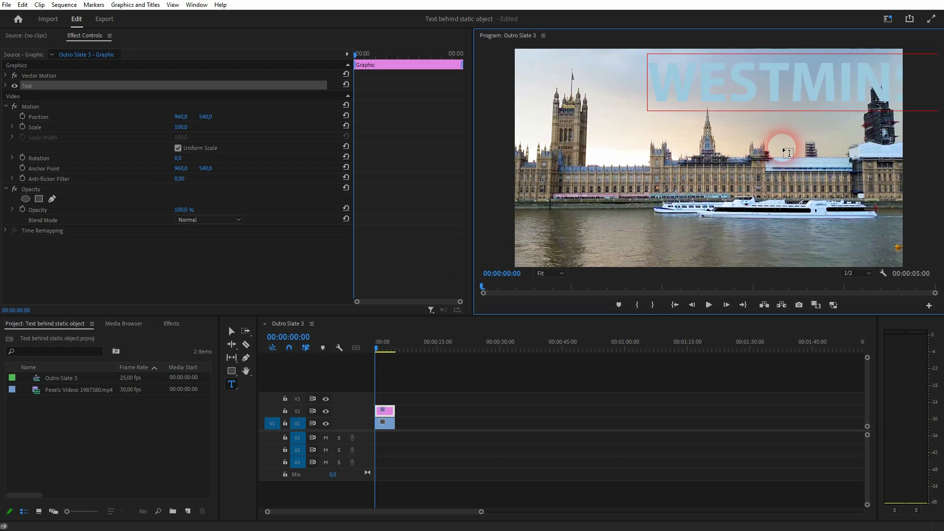
pyautogui.click(201, 71)
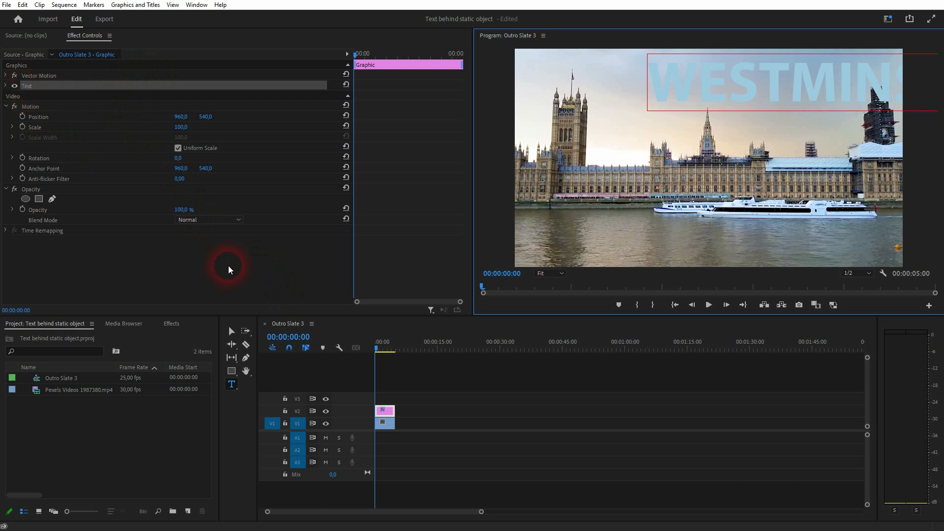
# Position the WESTMINSTER text across the full width of the frame, overlapping the tall tower, with font size 282
pyautogui.click(231, 331)
pyautogui.moveTo(775, 73); pyautogui.dragTo(653, 116)
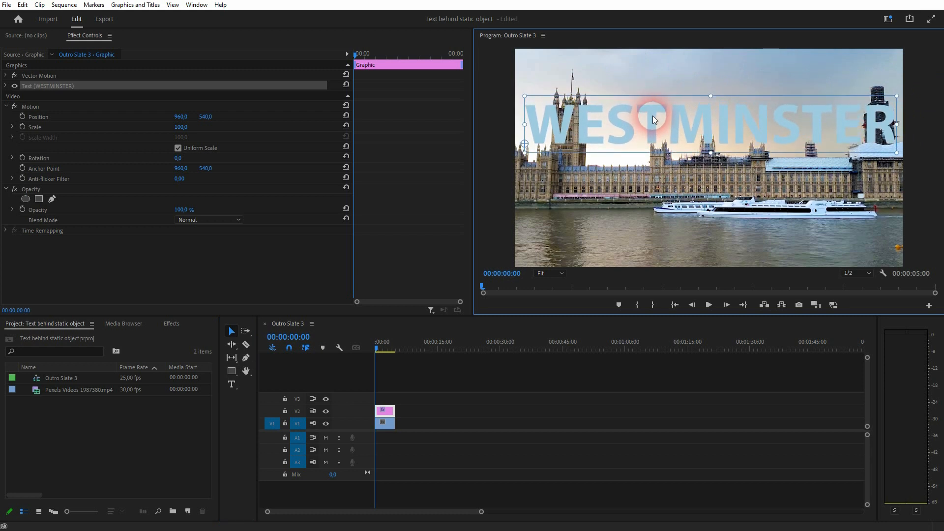
pyautogui.click(6, 85)
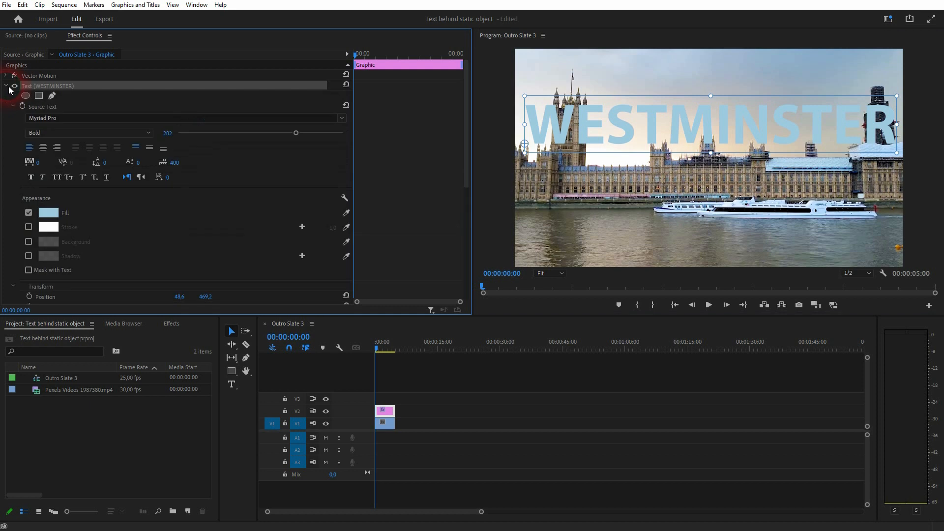
pyautogui.moveTo(297, 133); pyautogui.dragTo(295, 135)
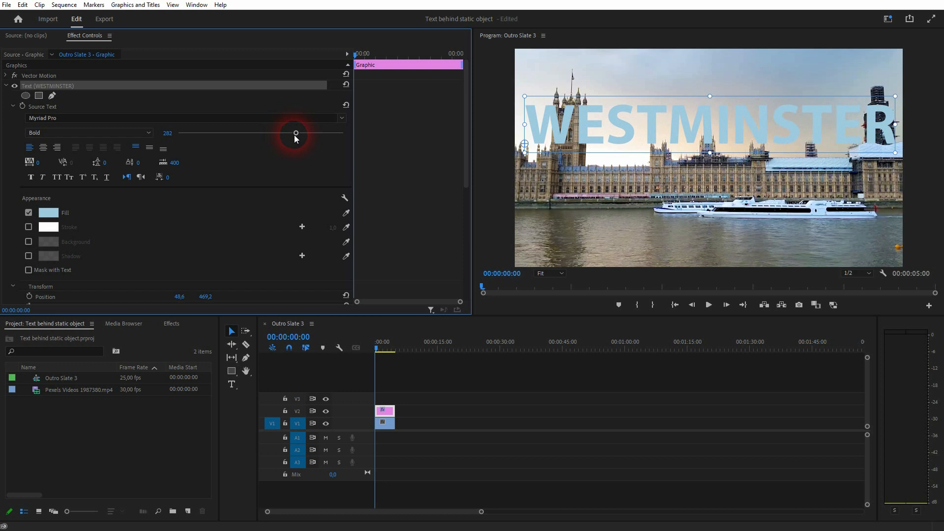
# Set the text's fill to the light blue ABCBE1, sampled from the building's pale roof
pyautogui.click(50, 214)
pyautogui.moveTo(406, 268); pyautogui.dragTo(312, 185)
pyautogui.click(569, 338)
pyautogui.moveTo(568, 339); pyautogui.dragTo(813, 162)
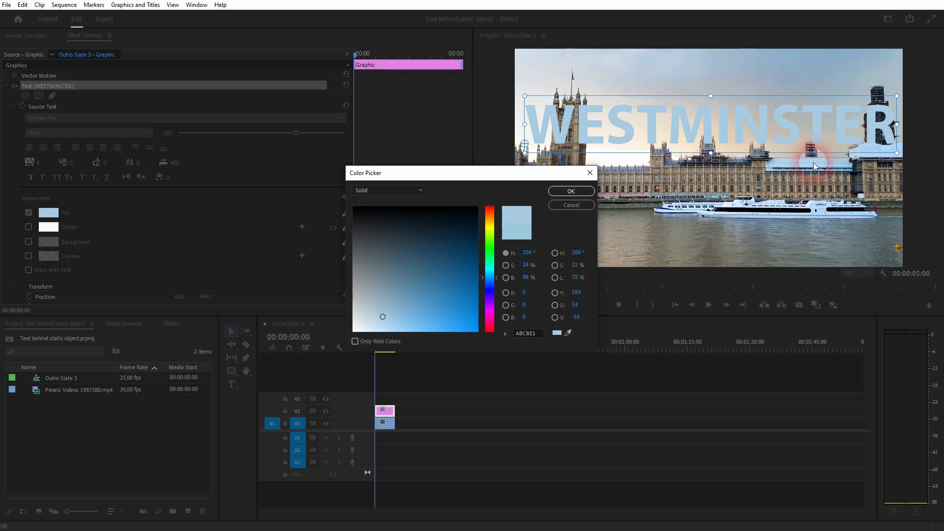
pyautogui.click(569, 189)
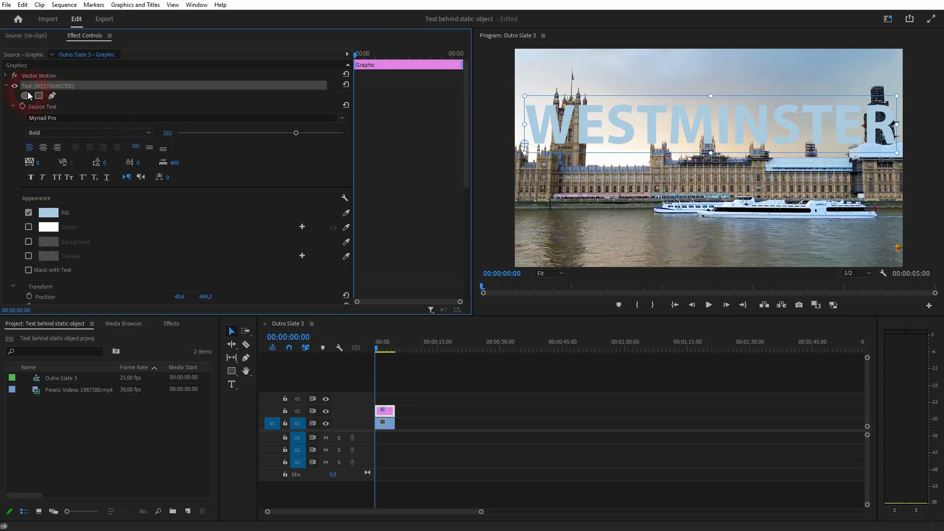
pyautogui.click(6, 87)
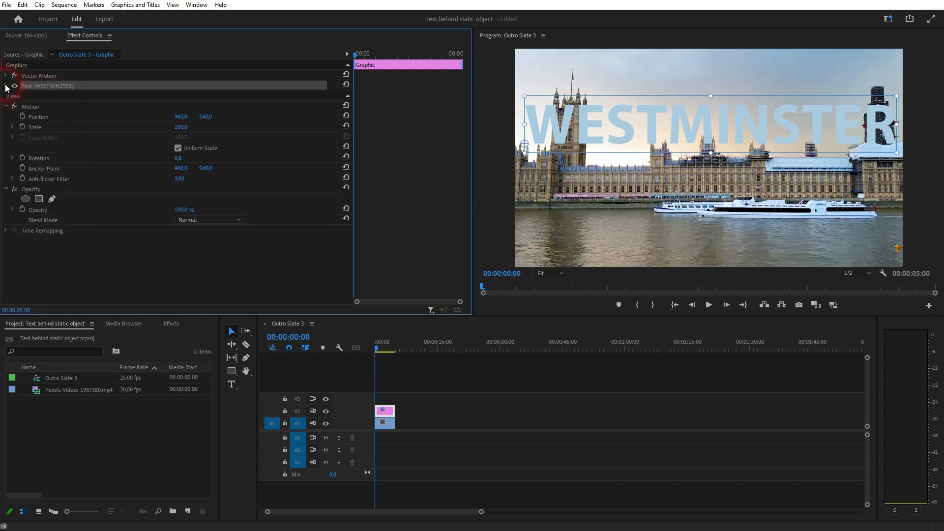
# Add a free-draw pen mask to the opacity of the WESTMINSTER text clip
pyautogui.click(32, 187)
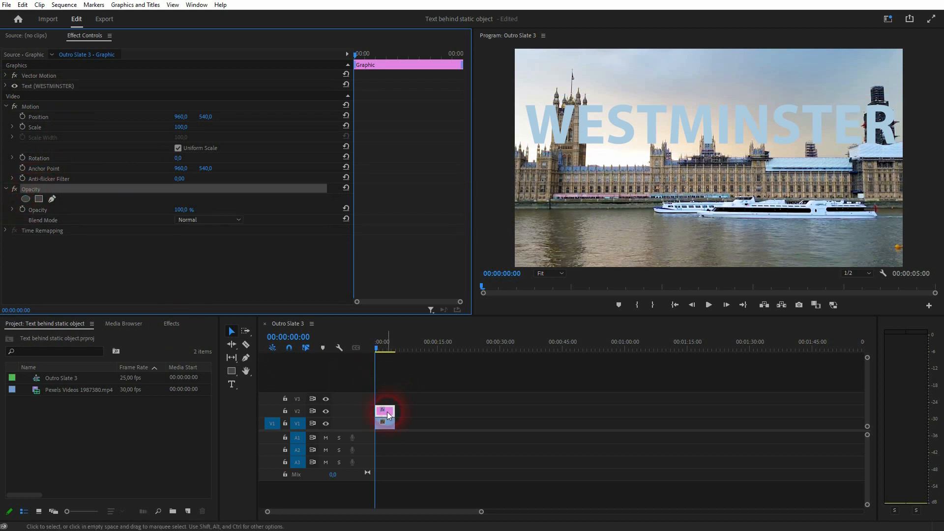
pyautogui.click(669, 140)
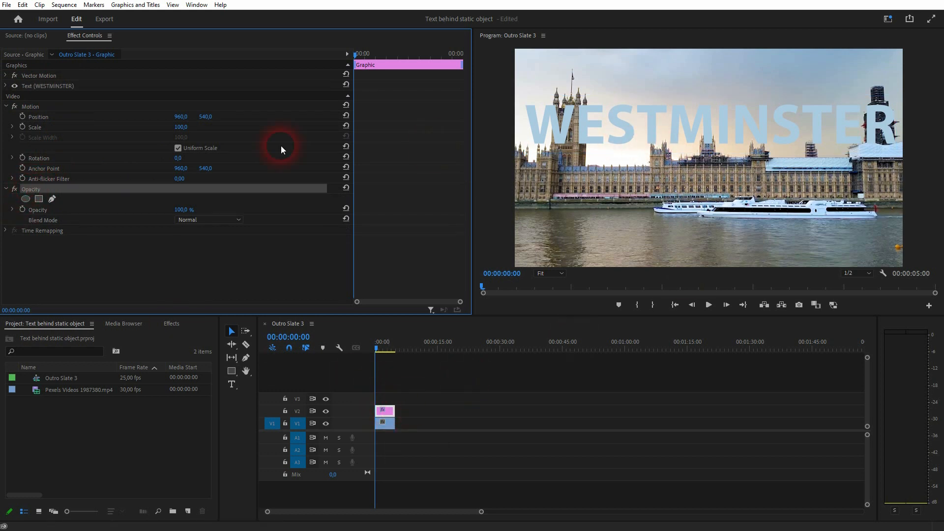
pyautogui.click(4, 189)
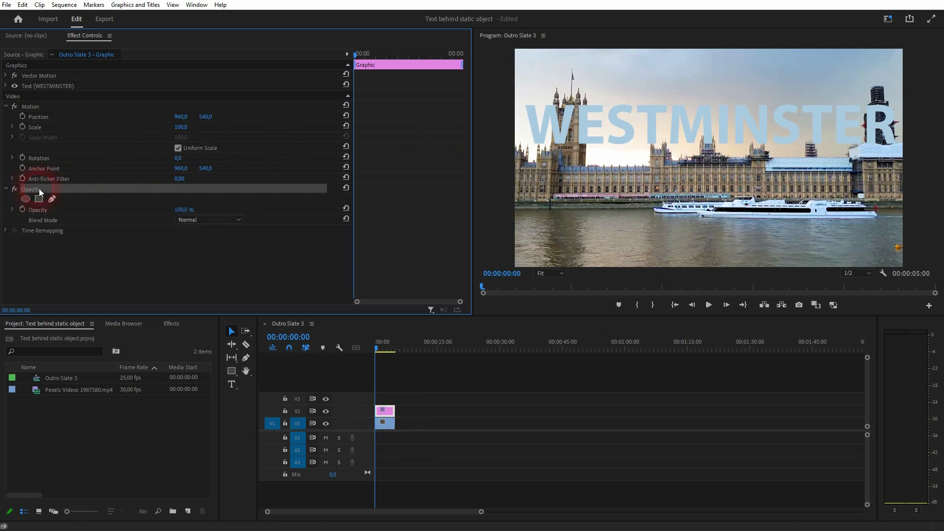
pyautogui.click(53, 200)
pyautogui.click(125, 200)
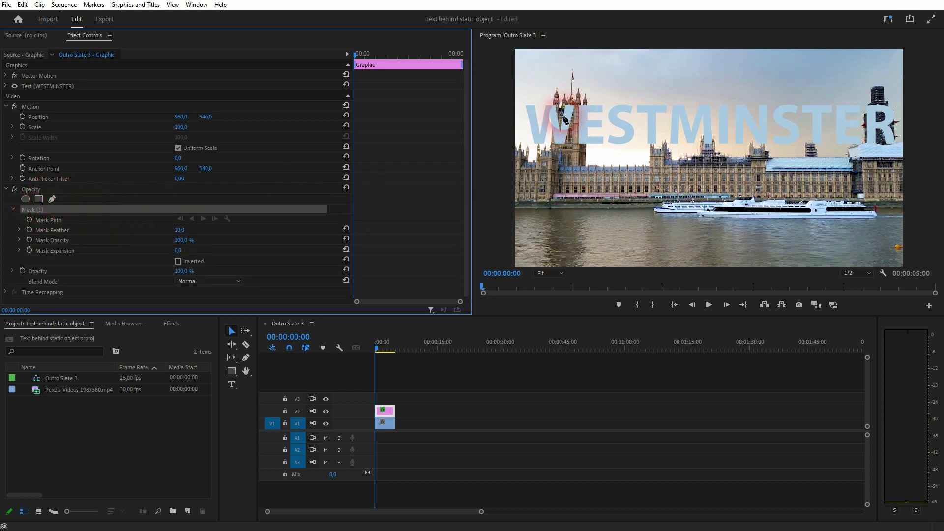
# Draw the mask's lower edge across the tall tower, just below the letters W and E
pyautogui.click(560, 273)
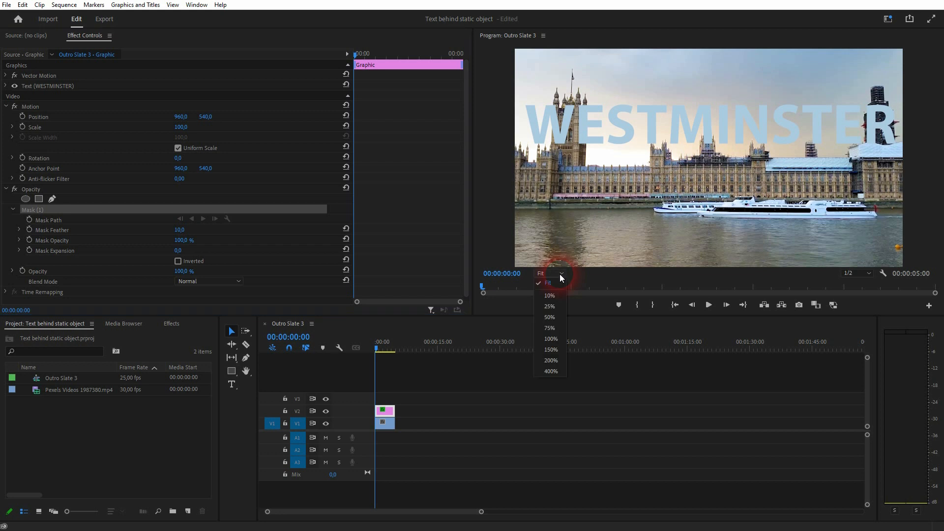
pyautogui.click(561, 346)
pyautogui.moveTo(741, 263); pyautogui.dragTo(573, 261)
pyautogui.moveTo(936, 148); pyautogui.dragTo(938, 113)
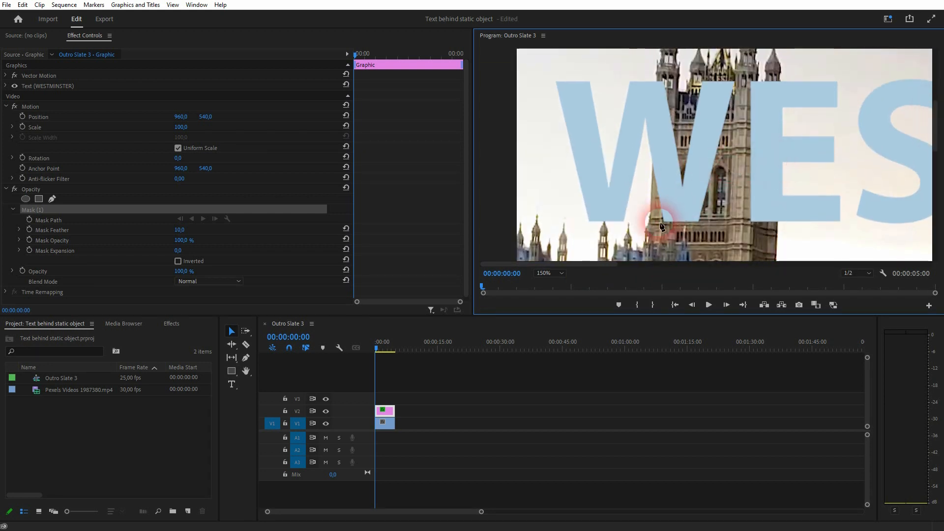
pyautogui.click(643, 223)
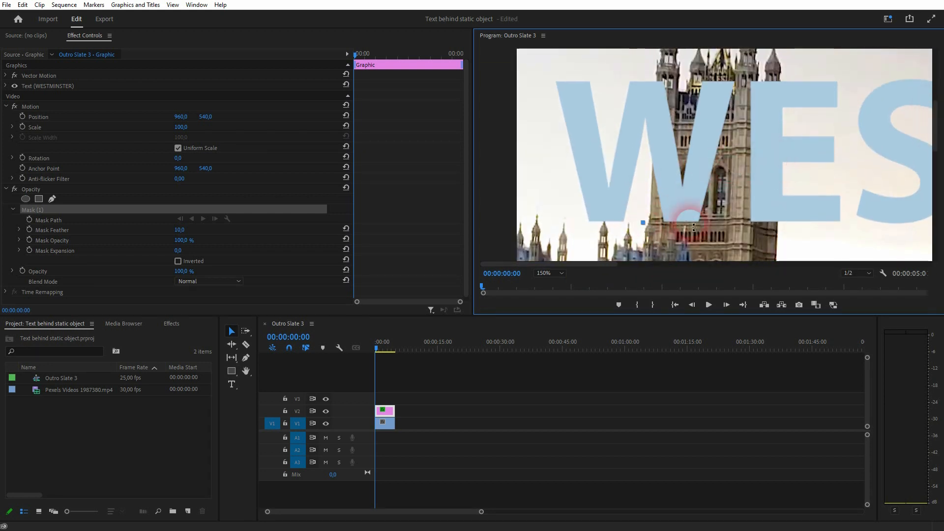
pyautogui.click(777, 227)
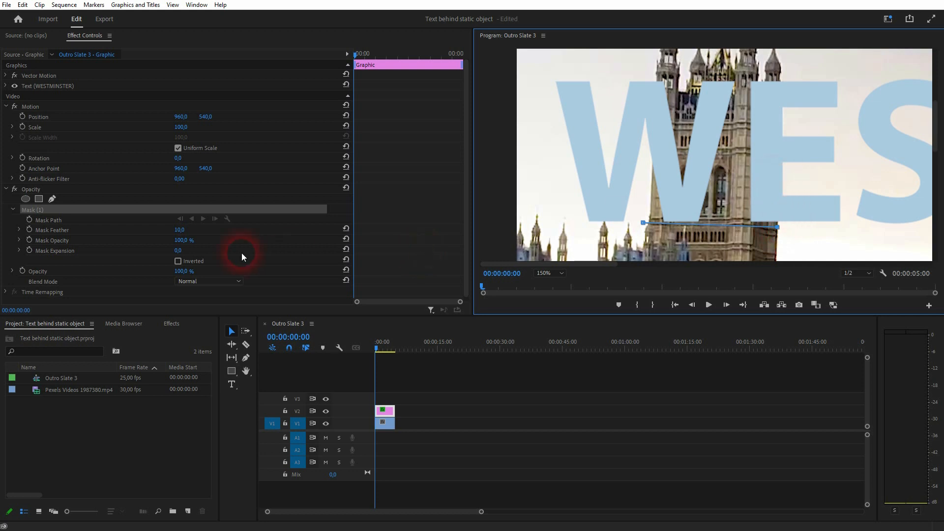
# Lower the text's opacity to 52% and close the mask around the tower's sides up to above the letters
pyautogui.moveTo(192, 271); pyautogui.dragTo(247, 261)
pyautogui.click(782, 74)
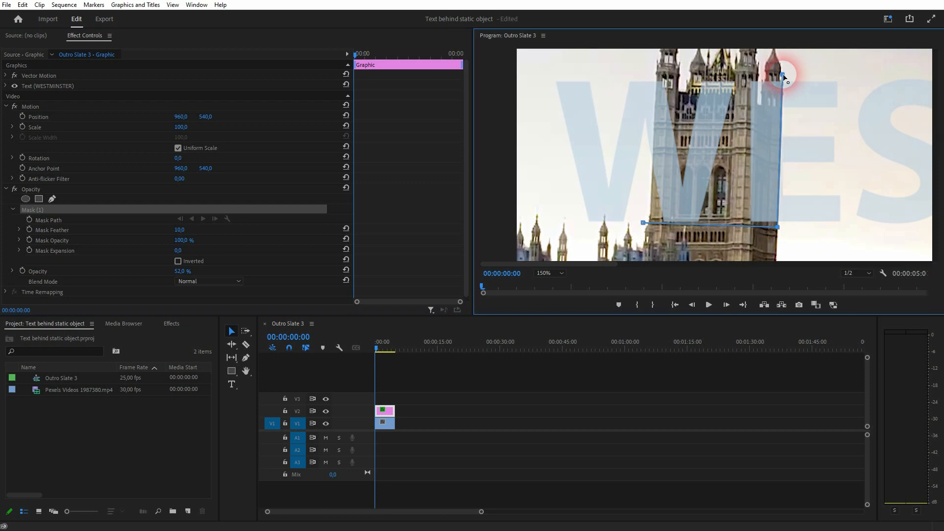
pyautogui.click(656, 75)
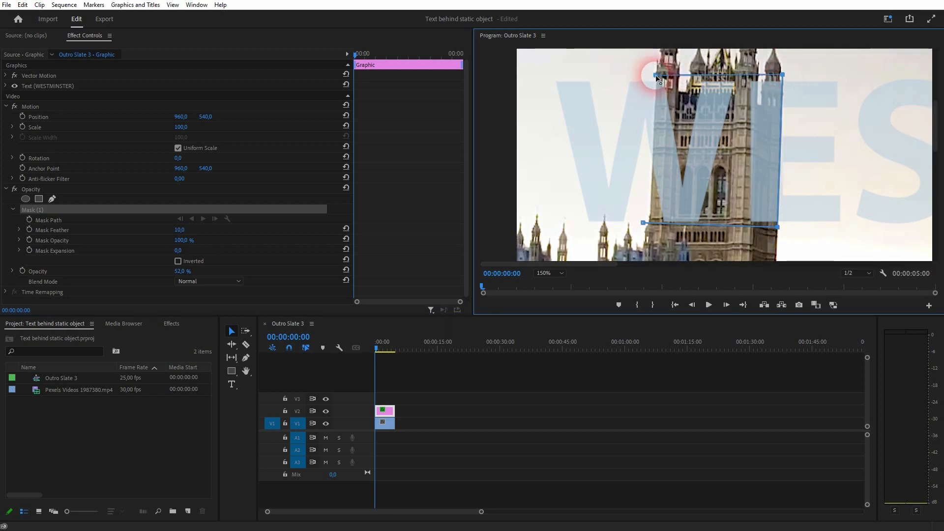
pyautogui.click(644, 223)
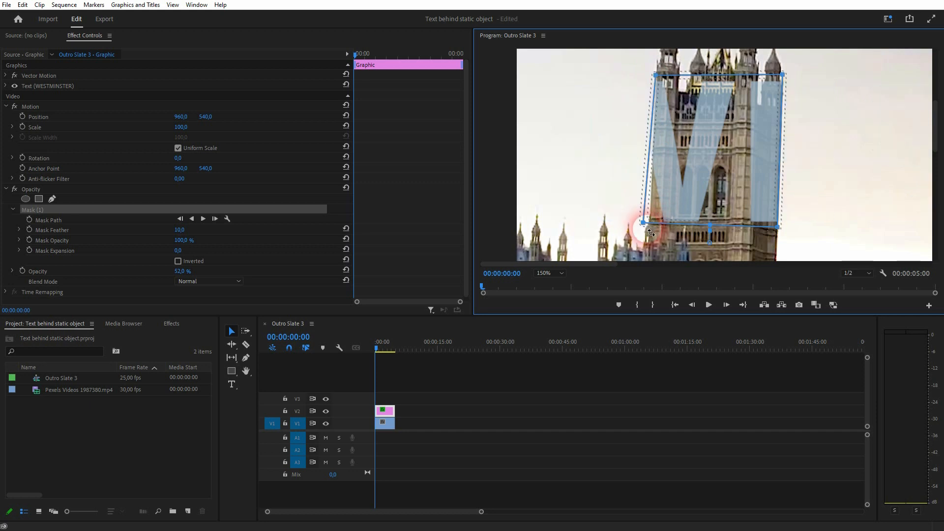
pyautogui.moveTo(644, 228); pyautogui.dragTo(650, 227)
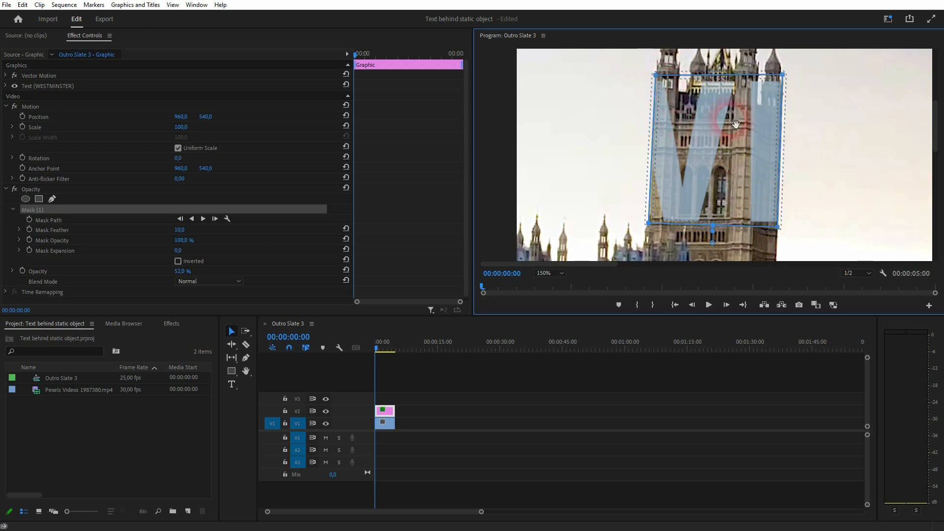
pyautogui.click(193, 192)
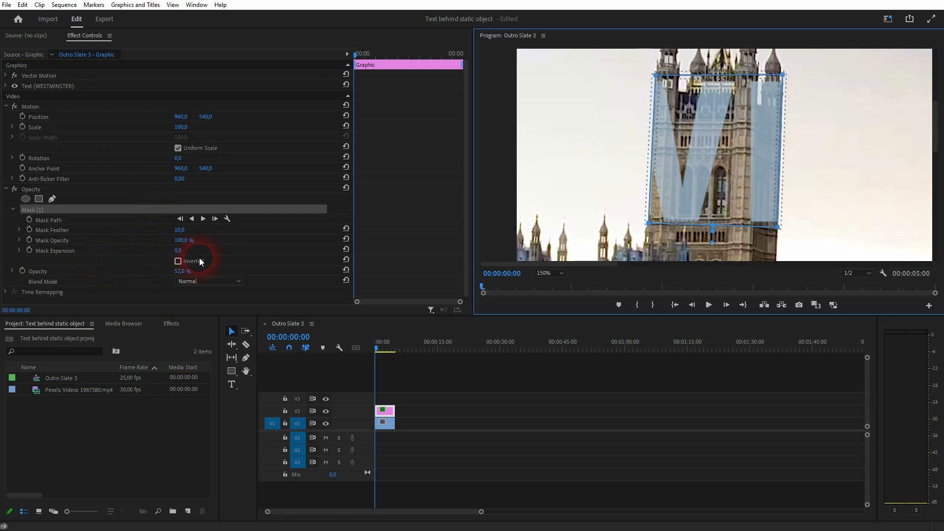
# Invert the tower mask and set its feather to 3
pyautogui.click(180, 261)
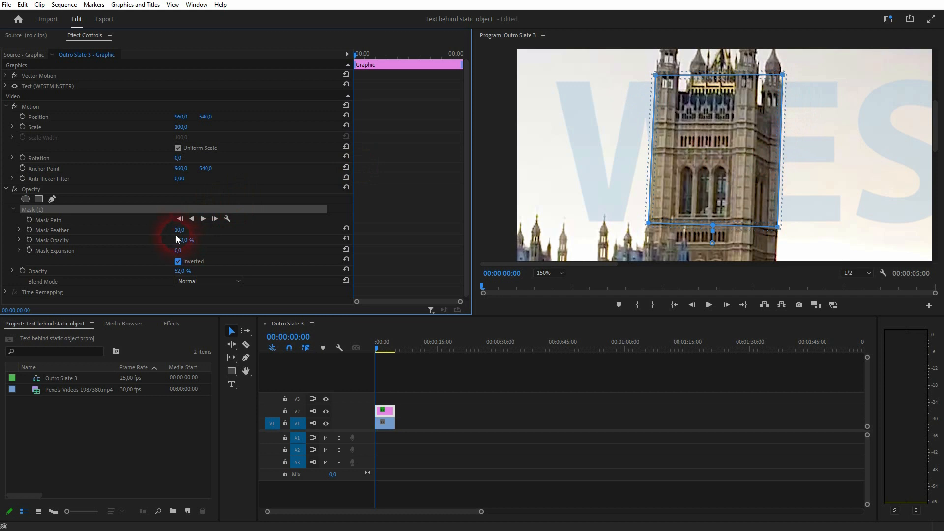
pyautogui.moveTo(183, 231)
pyautogui.mouseDown()
pyautogui.moveTo(212, 230)
pyautogui.moveTo(181, 231)
pyautogui.mouseUp()
pyautogui.click(192, 231)
pyautogui.write('4')
pyautogui.press('Return')
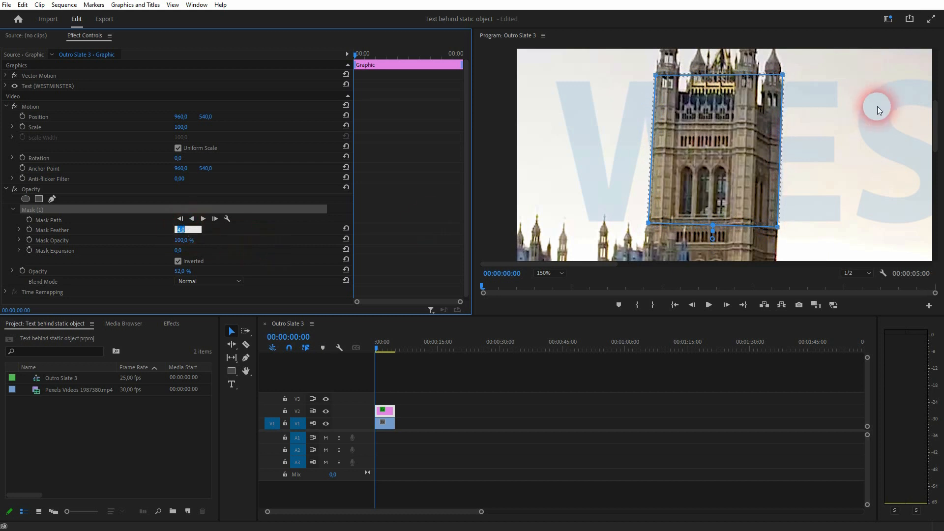
pyautogui.write('3')
pyautogui.press('Return')
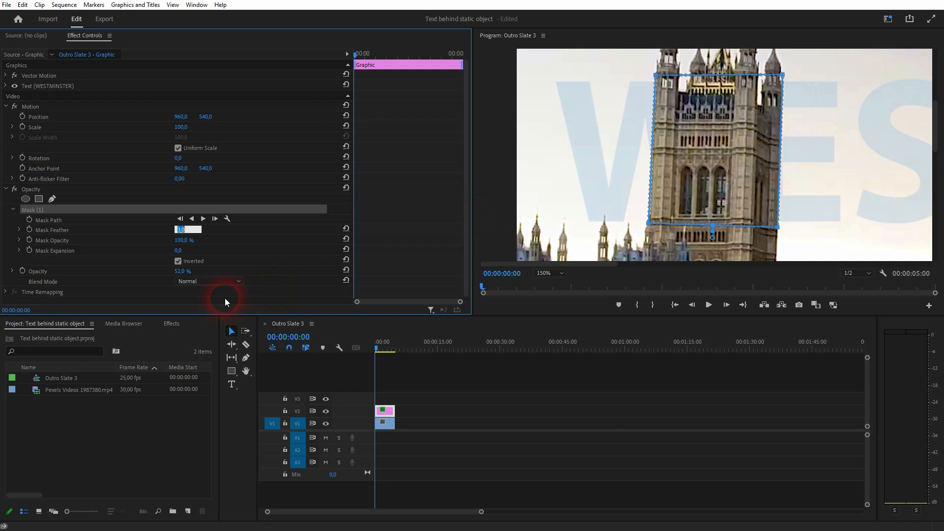
# Try different expansion values on the tower mask and reset the expansion to 0
pyautogui.click(181, 251)
pyautogui.write('2')
pyautogui.press('Return')
pyautogui.write('10')
pyautogui.press('Return')
pyautogui.write('1')
pyautogui.press('Return')
pyautogui.write('0')
pyautogui.press('Return')
# Try lower opacity values on the tower mask
pyautogui.click(189, 240)
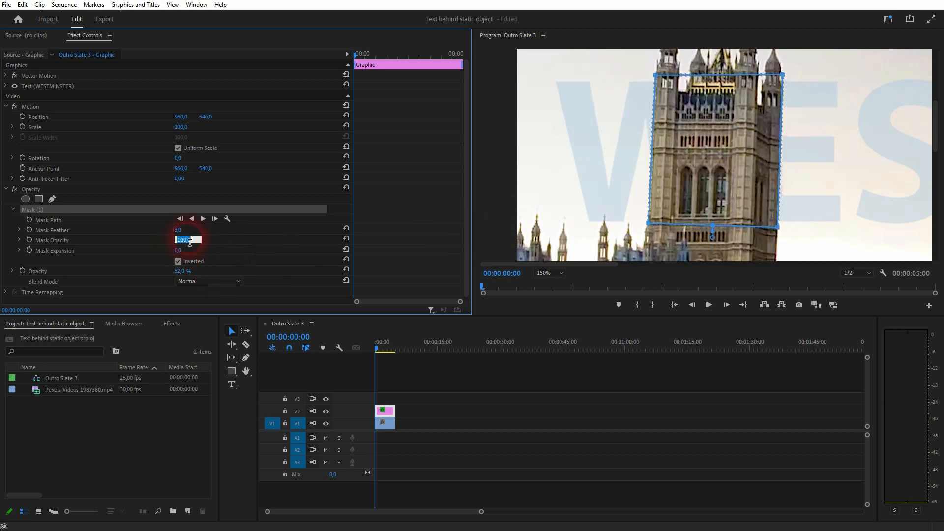
pyautogui.write('84')
pyautogui.press('Return')
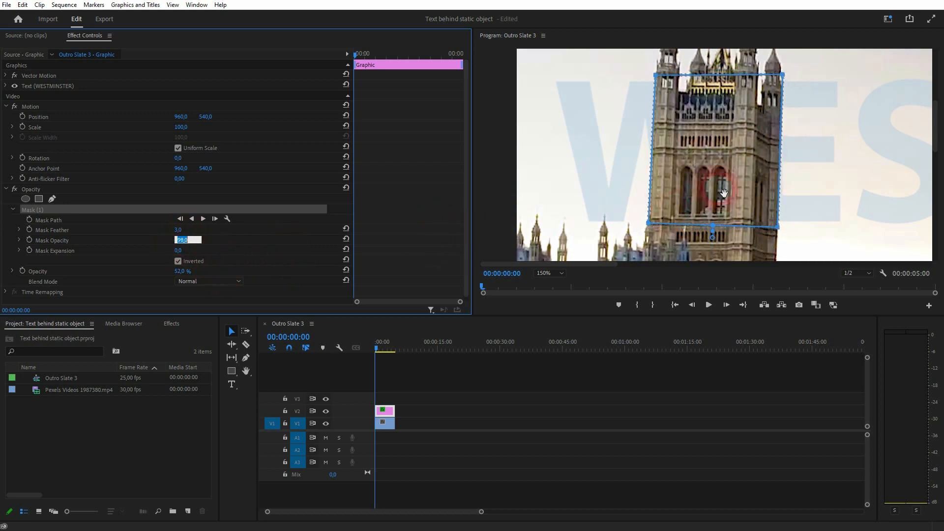
pyautogui.write('42')
pyautogui.press('Return')
# Set the text's overall opacity to 100% and restore the mask opacity to 100%
pyautogui.click(183, 271)
pyautogui.write('100')
pyautogui.press('Return')
pyautogui.click(579, 188)
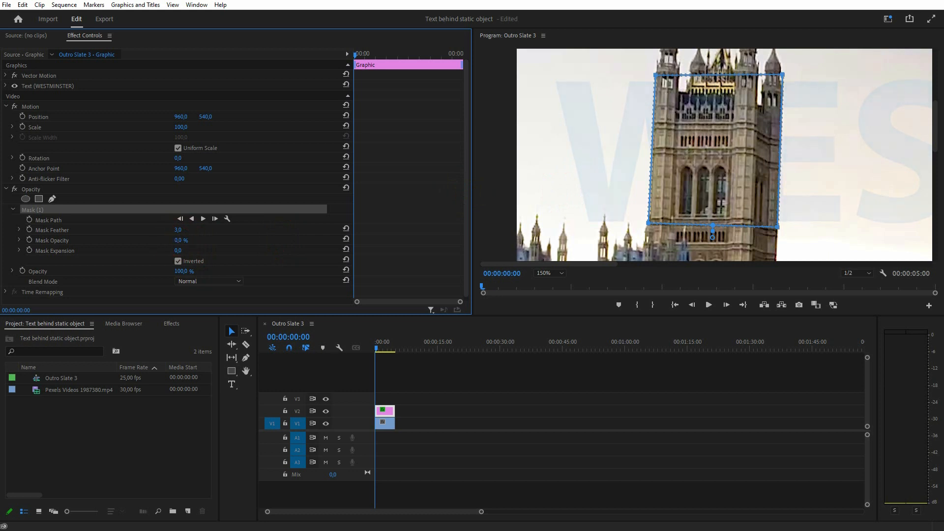
pyautogui.moveTo(180, 240); pyautogui.dragTo(227, 240)
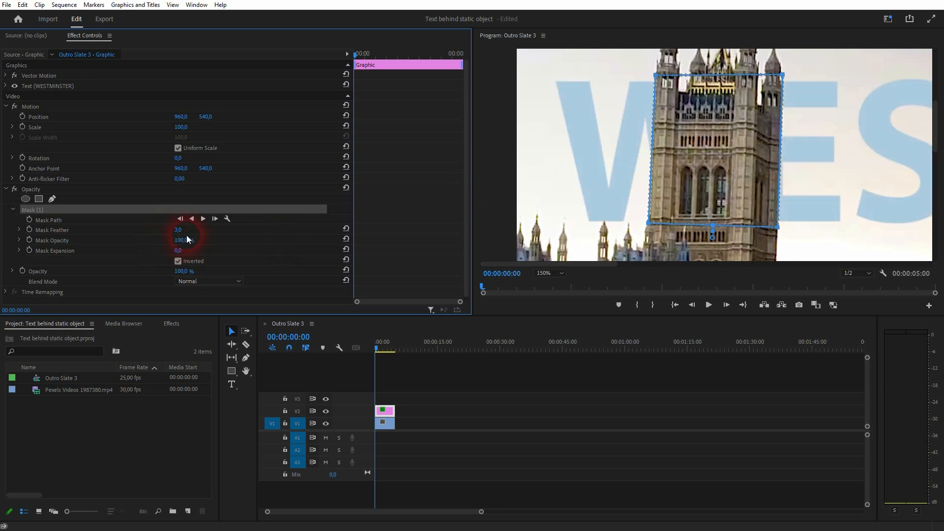
# Deselect the mask and the text clip and check the whole frame with the text behind the tower
pyautogui.click(32, 189)
pyautogui.click(511, 355)
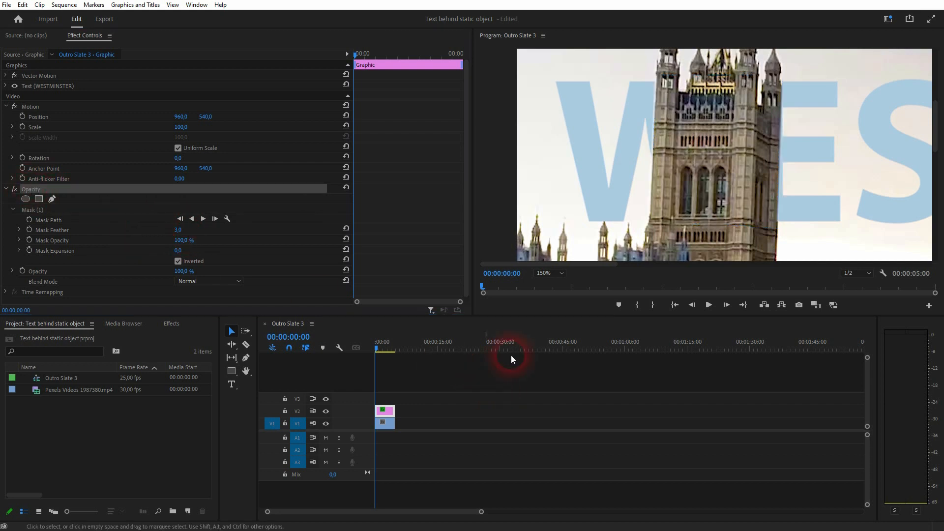
pyautogui.click(553, 273)
pyautogui.click(563, 283)
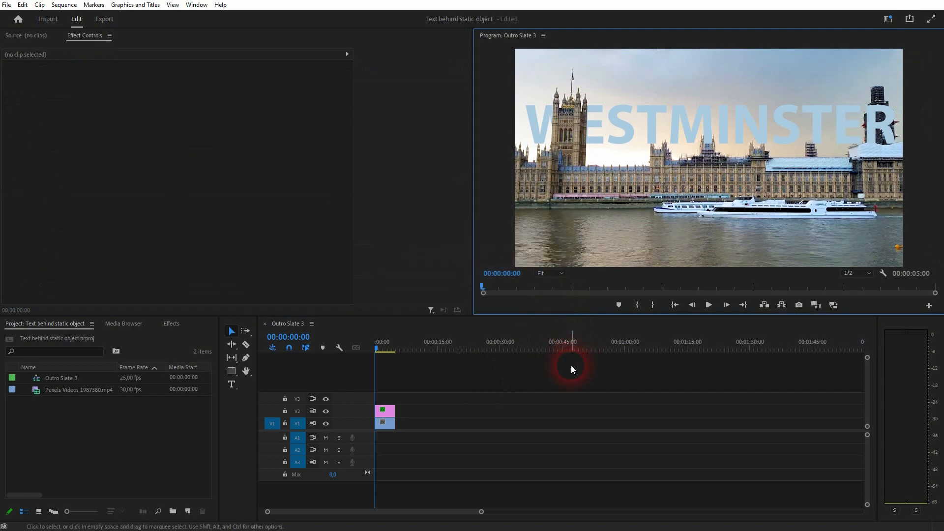
# Play the sequence through to check the masked title and return the playhead to the start
pyautogui.click(384, 409)
pyautogui.click(390, 386)
pyautogui.press('space')
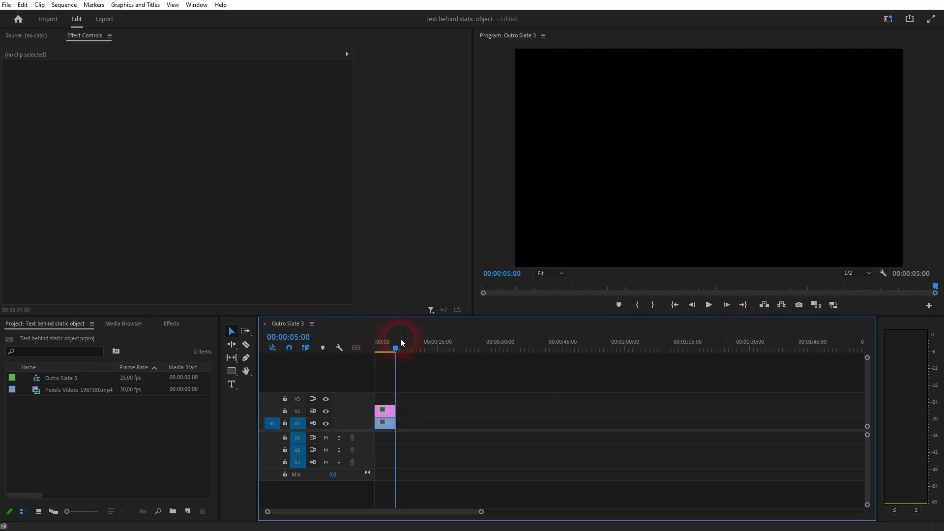
pyautogui.moveTo(401, 342); pyautogui.dragTo(369, 344)
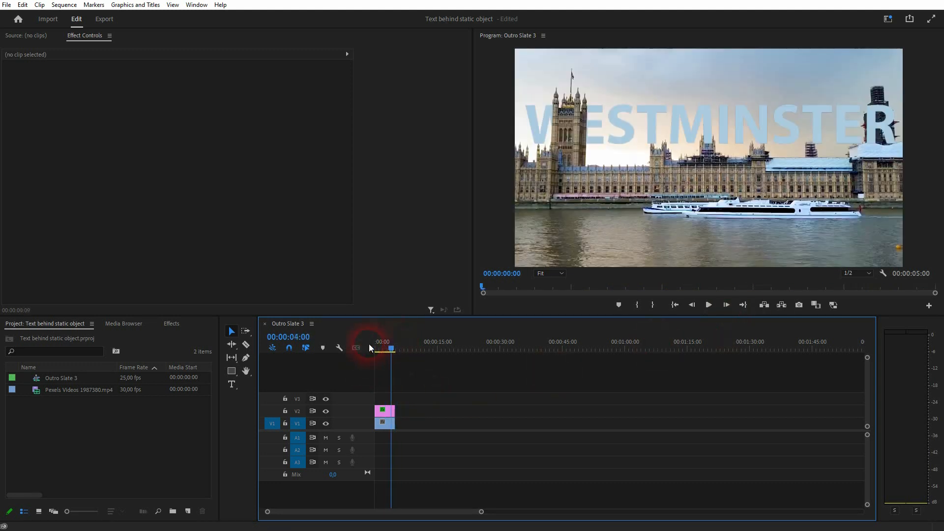
# Change the fill colour of the WESTMINSTER text to white (FFFFFF)
pyautogui.click(389, 410)
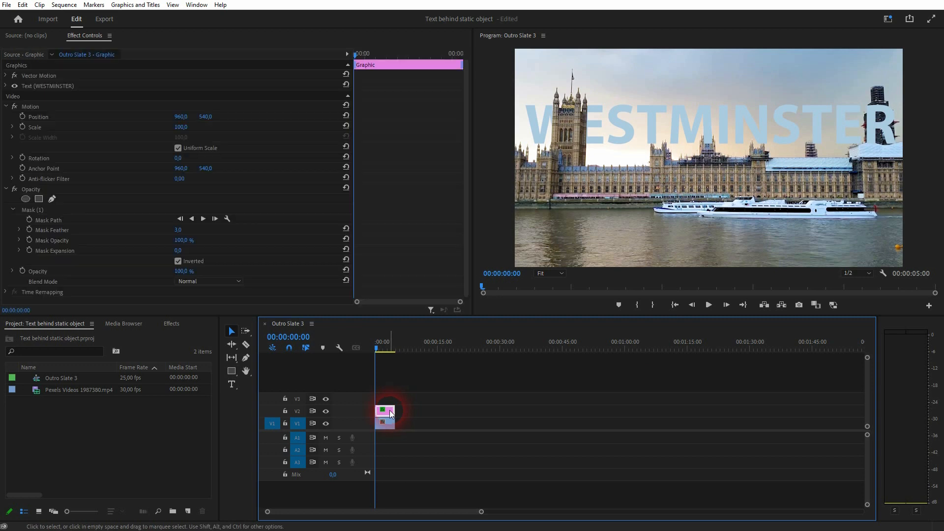
pyautogui.click(5, 86)
pyautogui.click(58, 209)
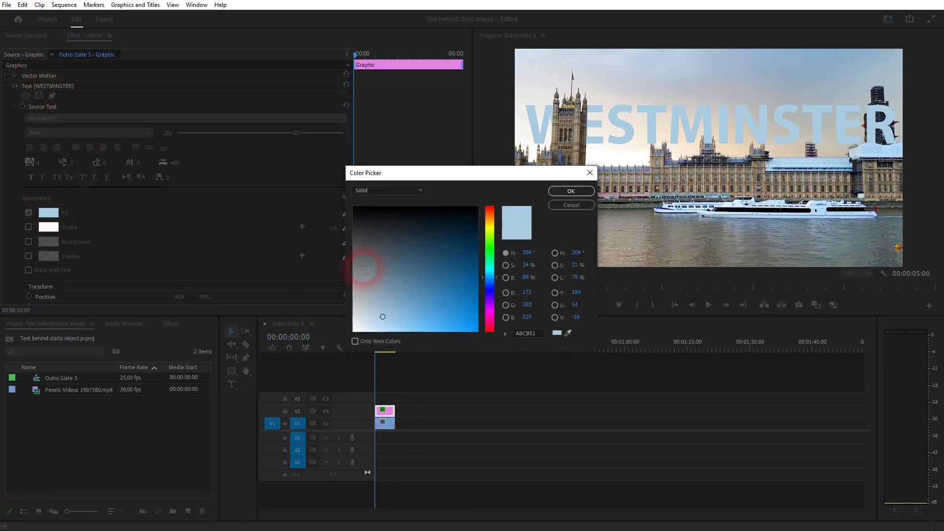
pyautogui.moveTo(405, 280); pyautogui.dragTo(305, 360)
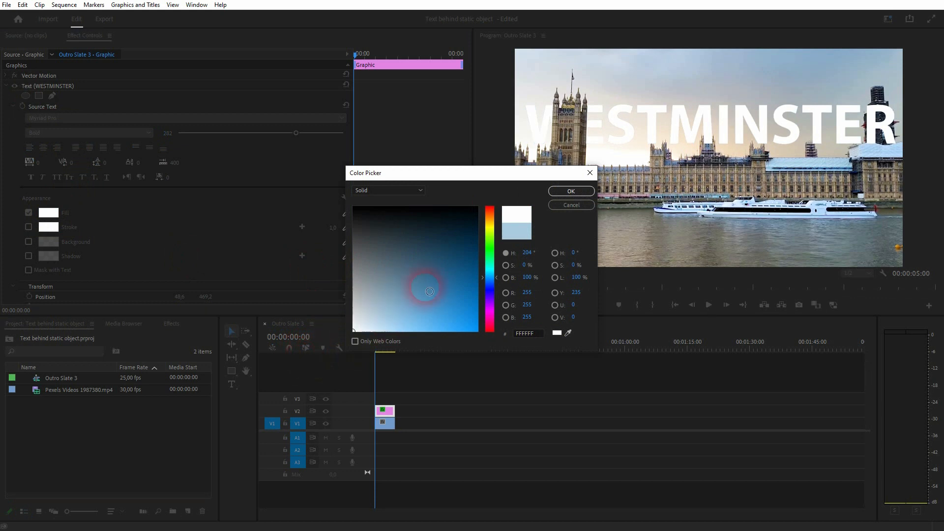
pyautogui.click(571, 191)
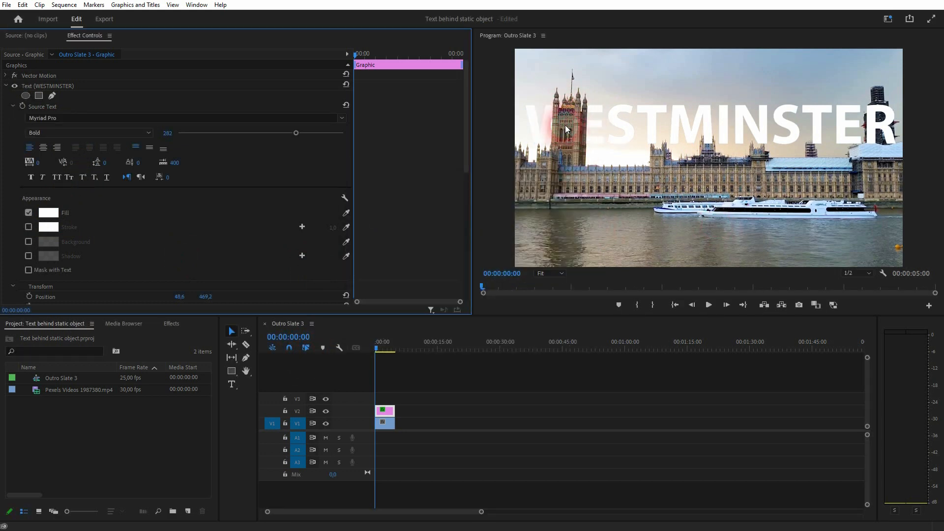
pyautogui.click(614, 133)
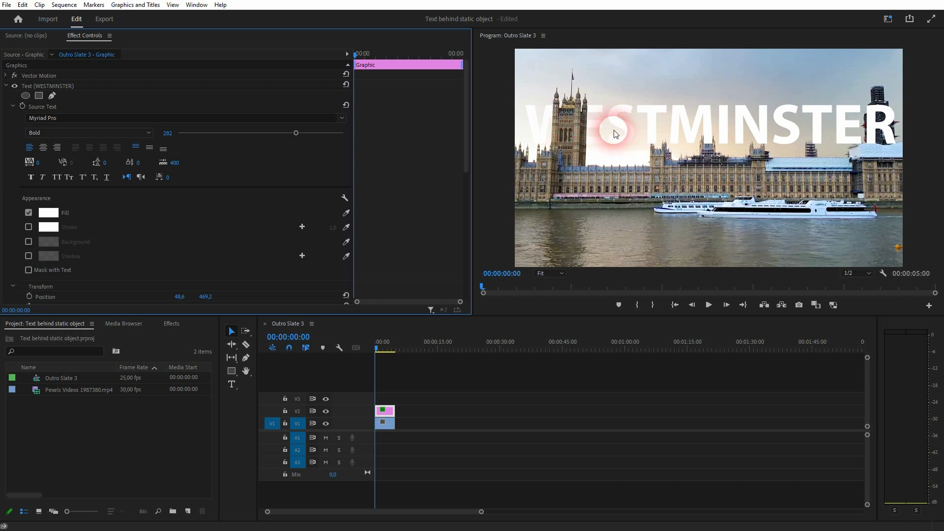